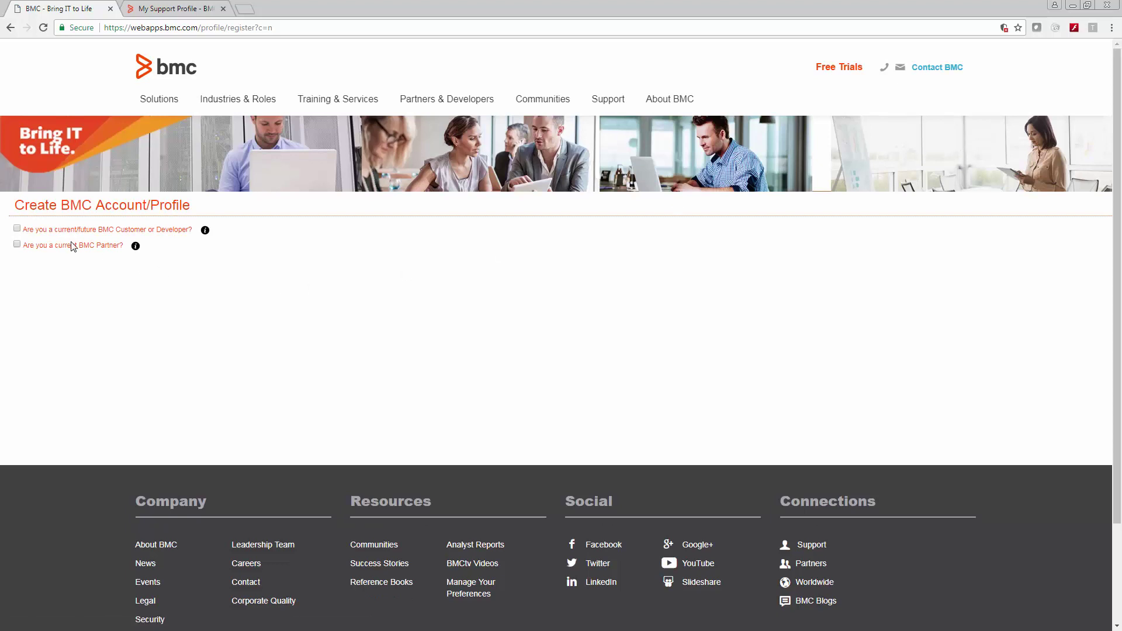
# Mark the registrant as a current/future BMC customer with BMC Support access, then focus the contract ID and PIN fields
pyautogui.click(17, 228)
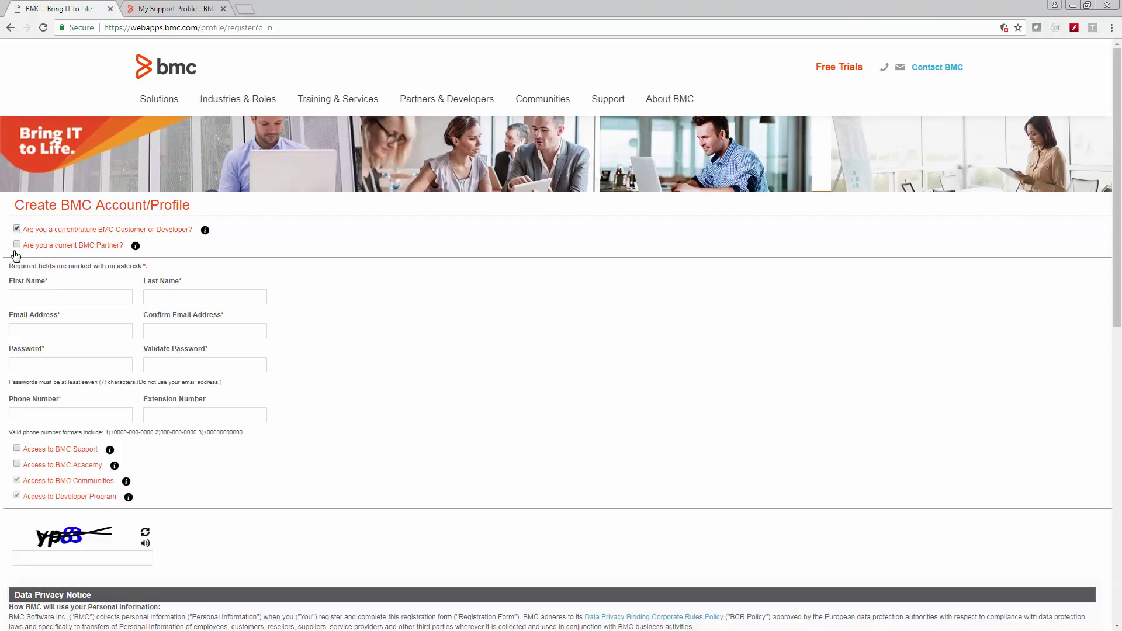
pyautogui.click(17, 448)
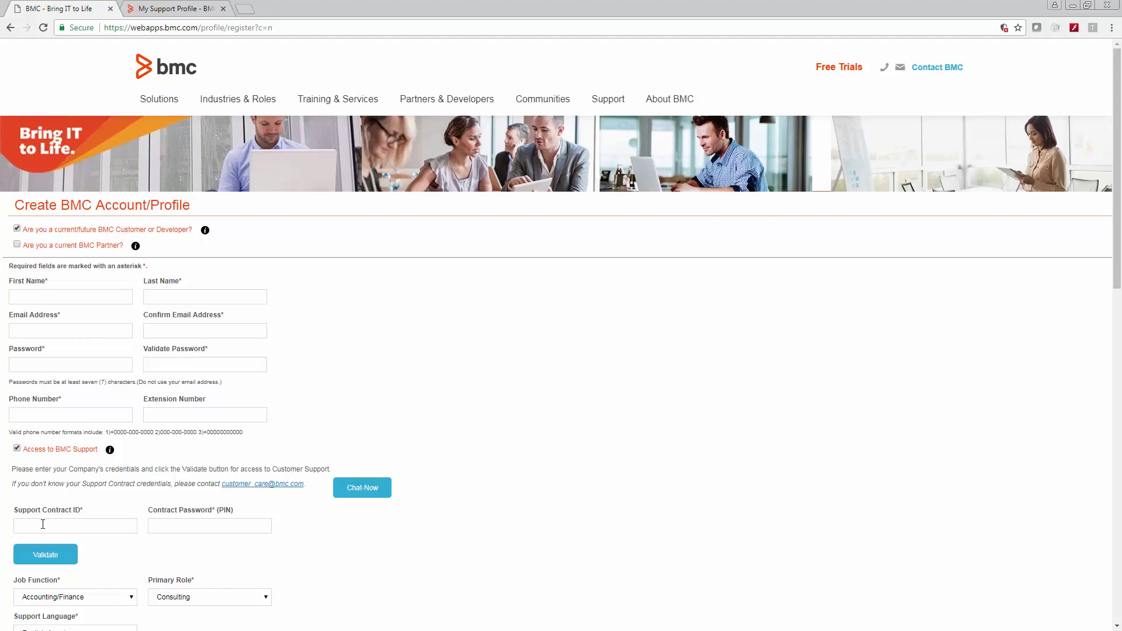
pyautogui.click(43, 524)
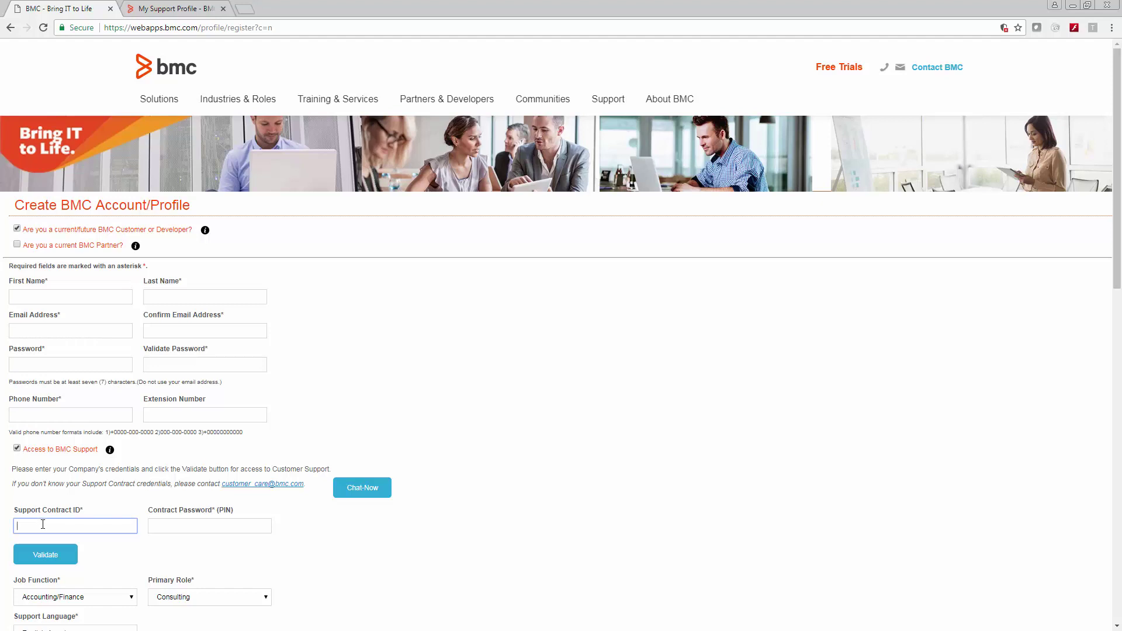
pyautogui.click(176, 524)
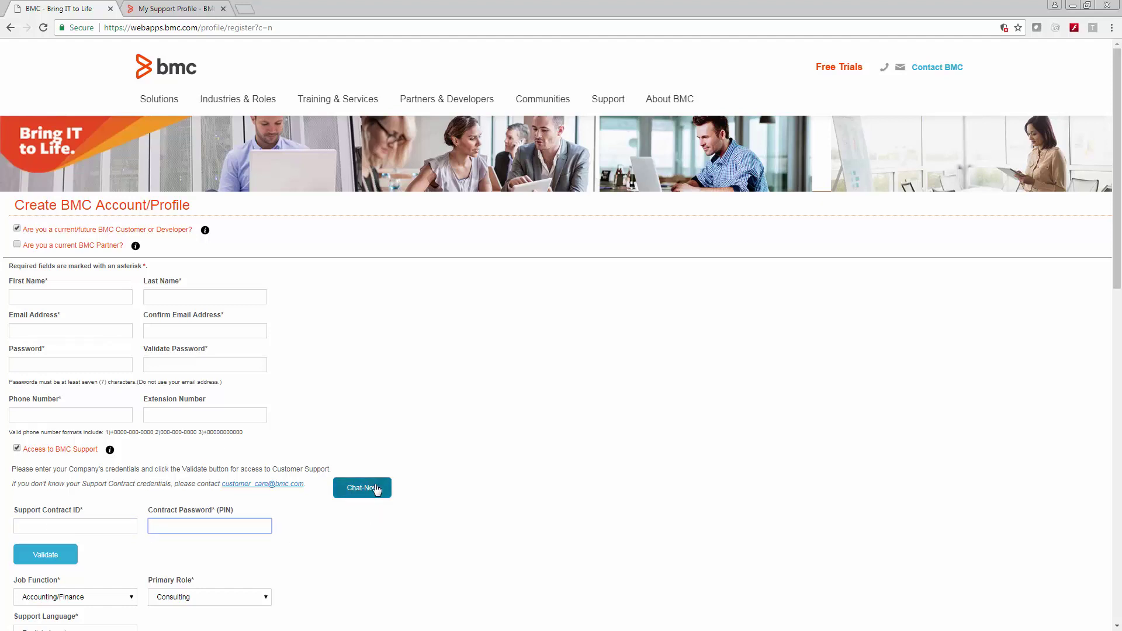
# Scroll down the registration form and click into the captcha answer field
pyautogui.click(195, 558)
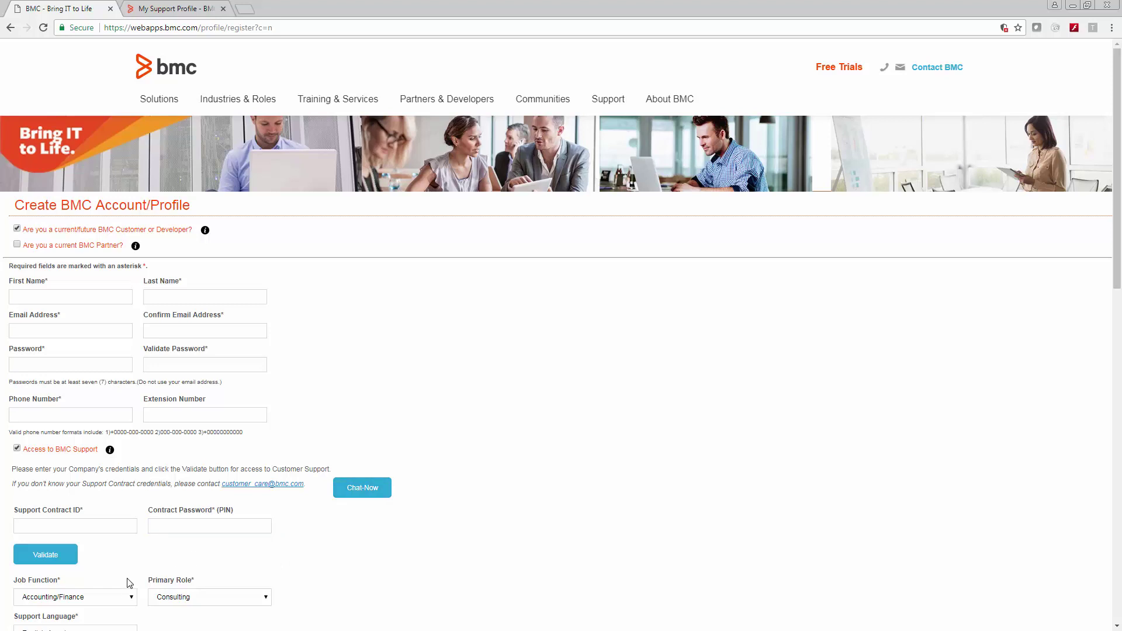
pyautogui.scroll(-3, 155, 533)
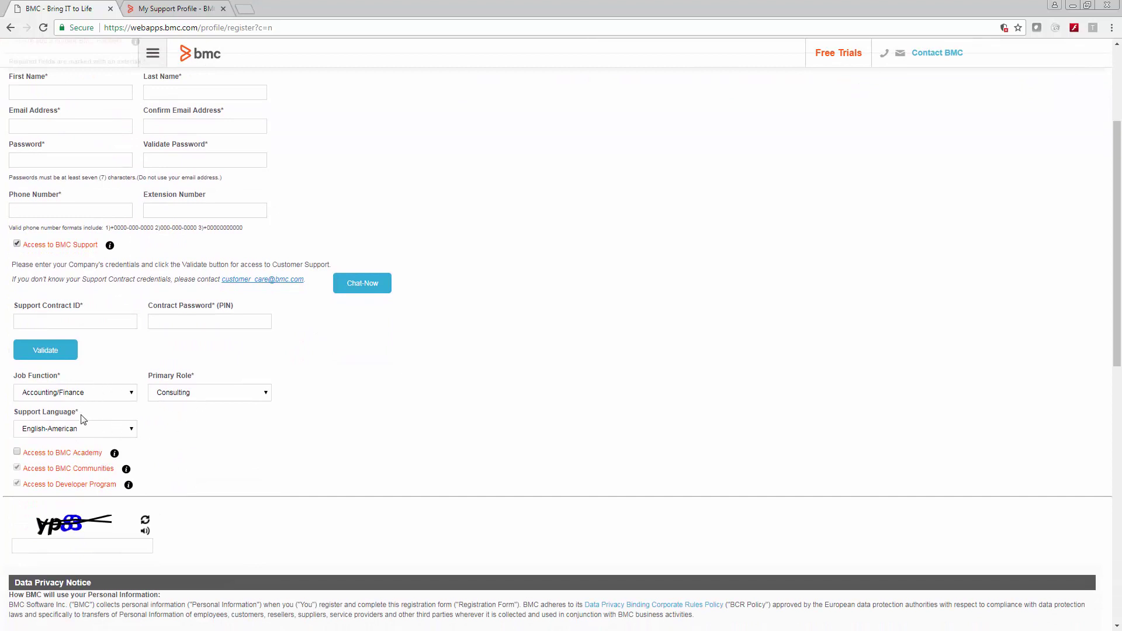
pyautogui.click(78, 544)
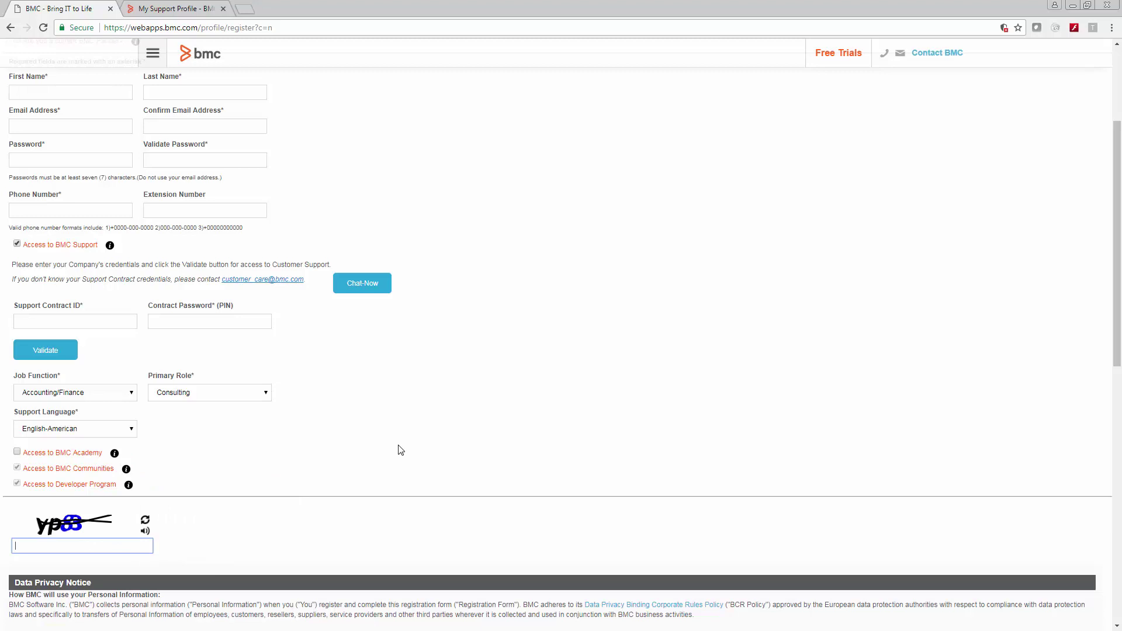
pyautogui.scroll(-7, 399, 450)
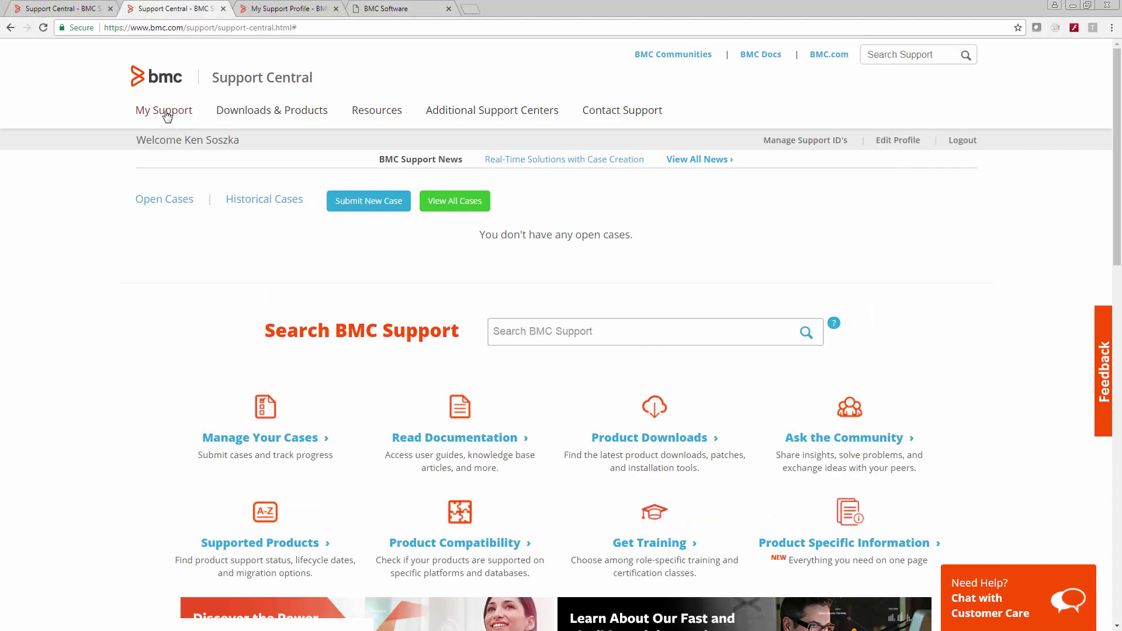
# Choose My Support Profile from the My Support menu
pyautogui.click(166, 114)
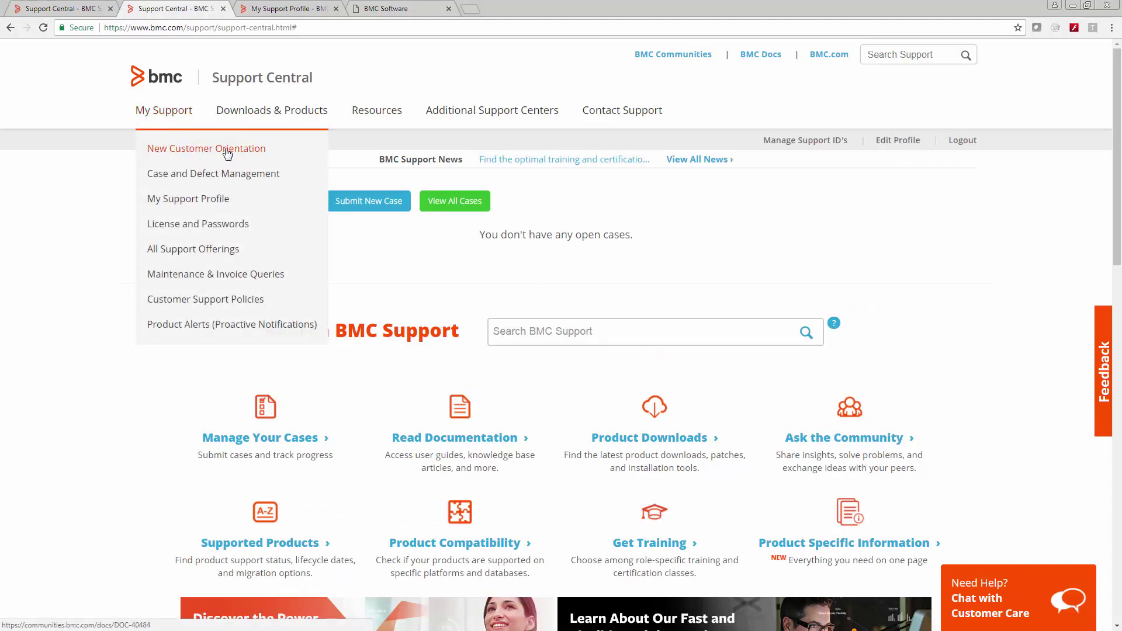
pyautogui.click(188, 200)
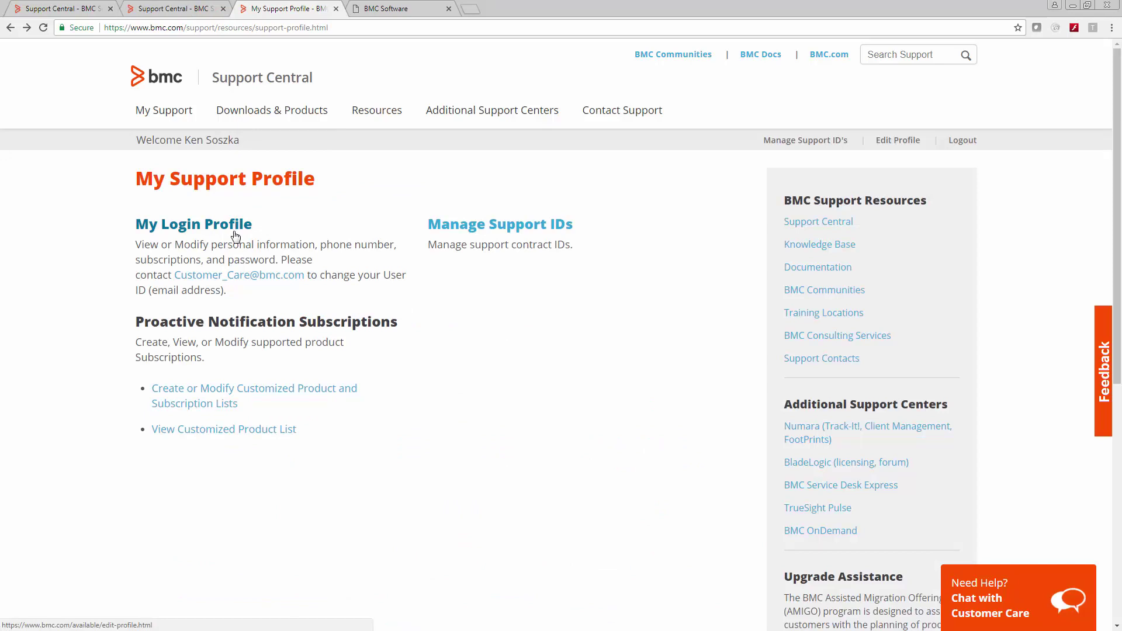
# Open the customized product and subscription lists and review the Track-It! row down to Submit
pyautogui.click(253, 399)
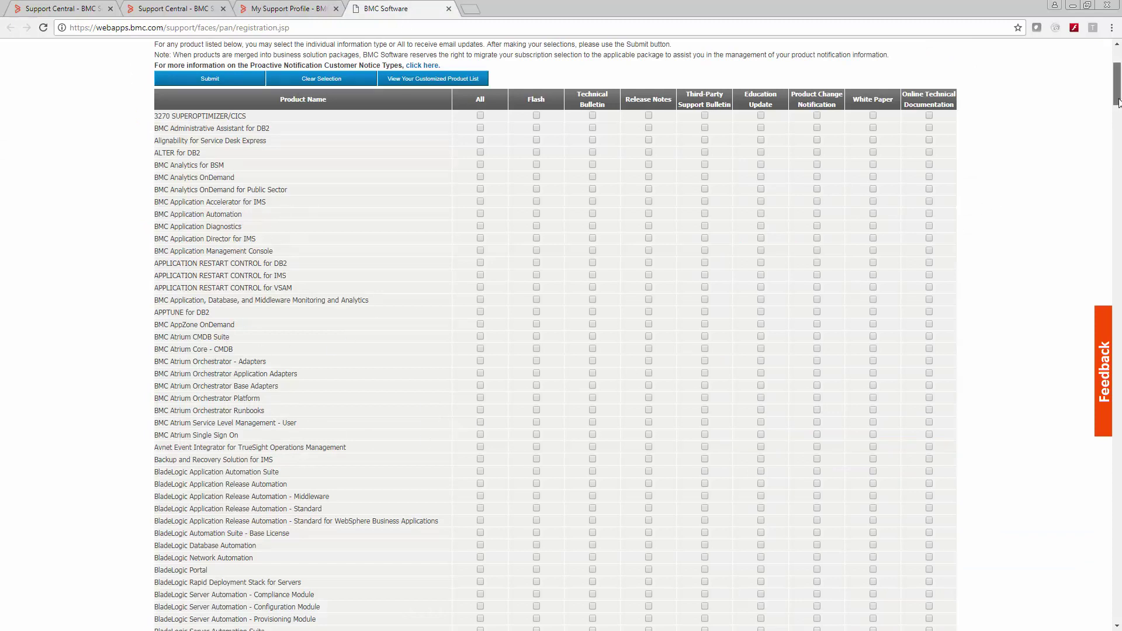
pyautogui.scroll(-5, 1117, 138)
pyautogui.moveTo(1118, 139); pyautogui.dragTo(1117, 604)
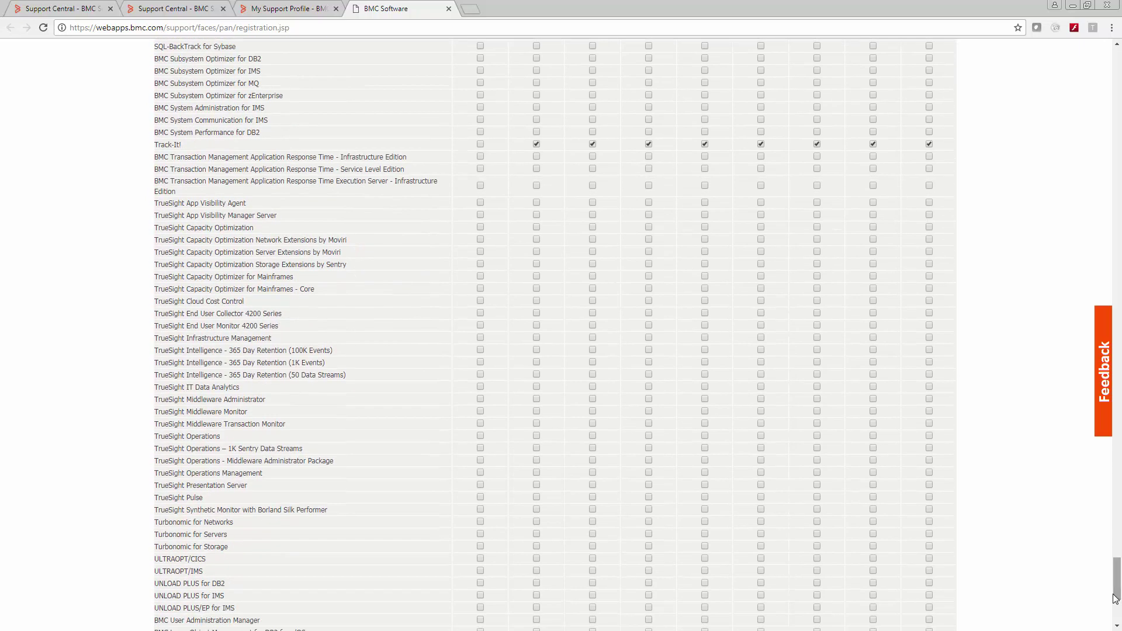
pyautogui.moveTo(197, 144); pyautogui.dragTo(153, 144)
pyautogui.click(184, 145)
pyautogui.moveTo(1116, 575); pyautogui.dragTo(1117, 599)
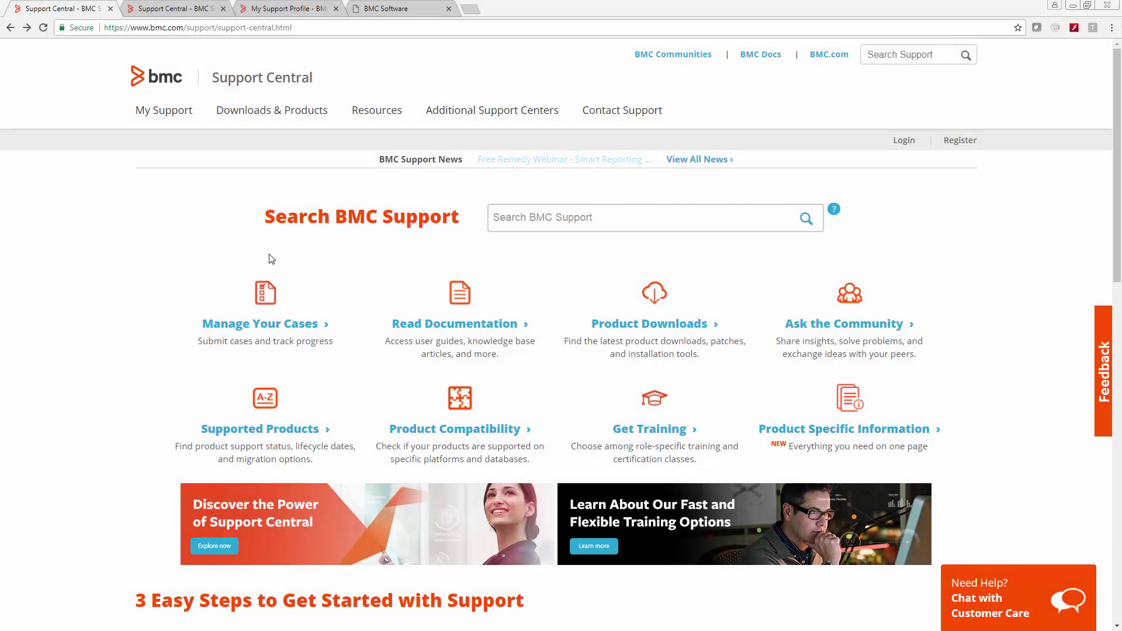
# Search BMC Support for 'Technician Client won't open'
pyautogui.click(610, 214)
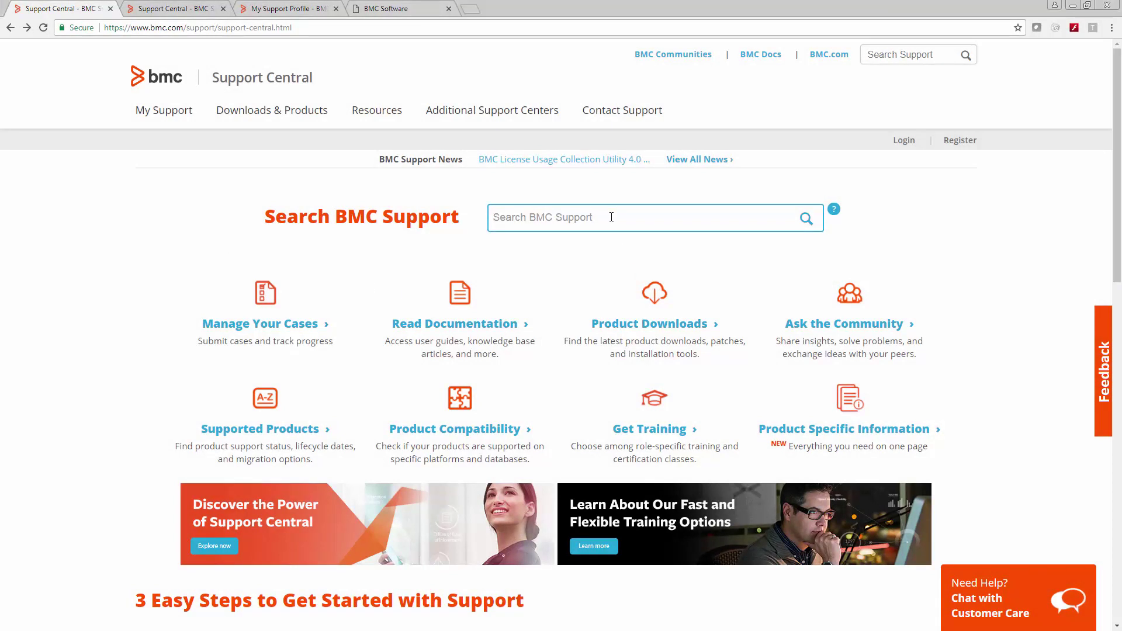
pyautogui.write("Technician Client won't open")
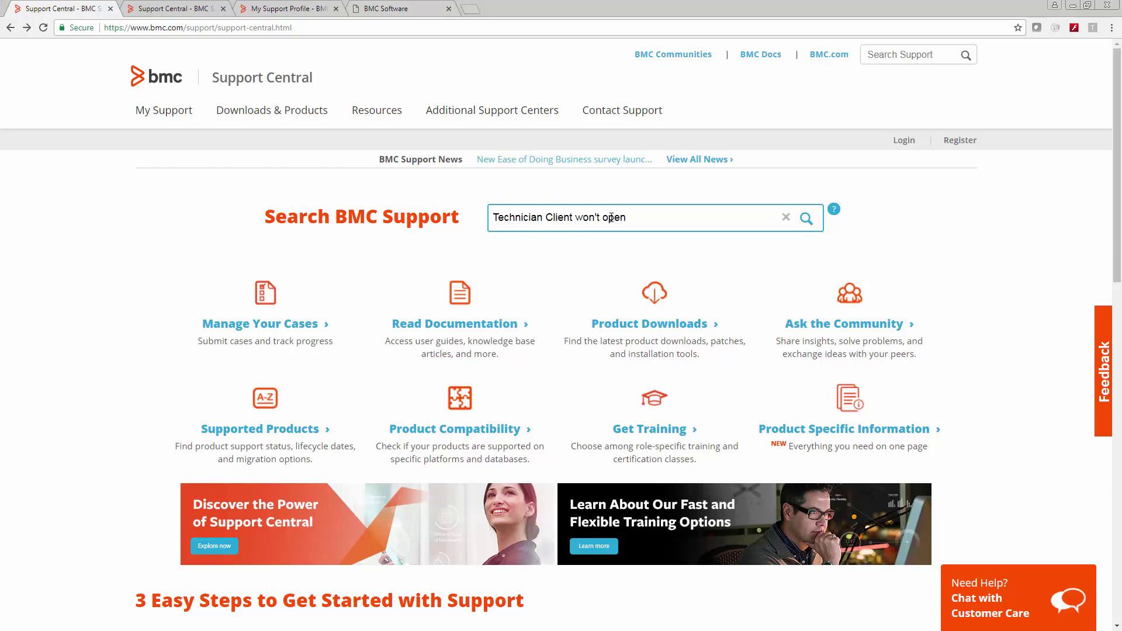
pyautogui.press('Return')
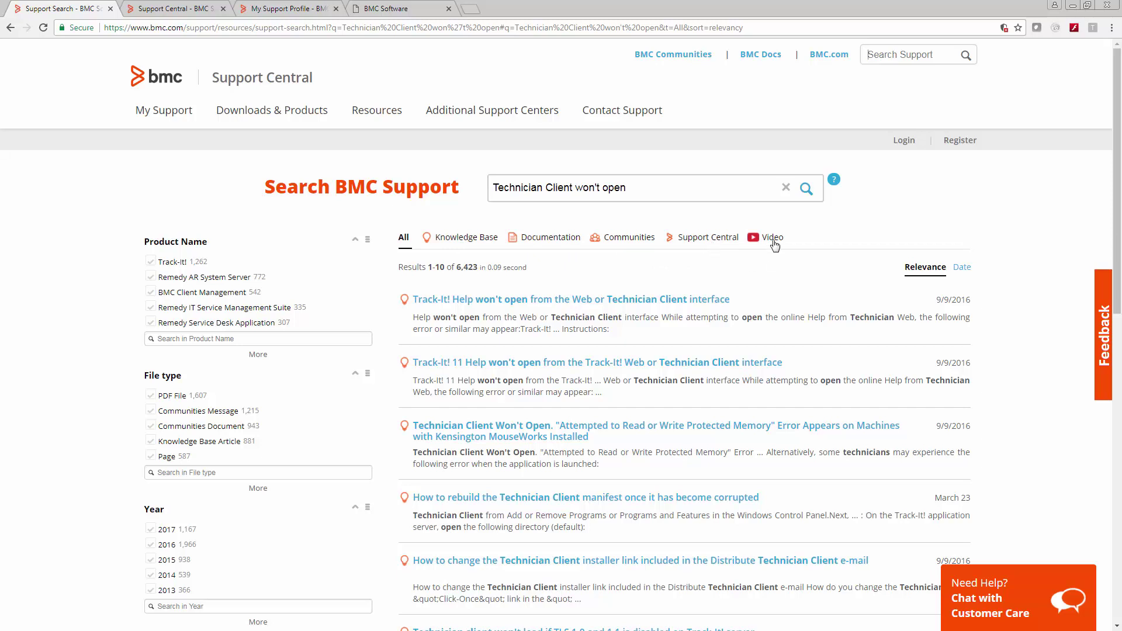
# Filter results to product Track-It!, file type Knowledge Base Article and year 2017
pyautogui.click(165, 265)
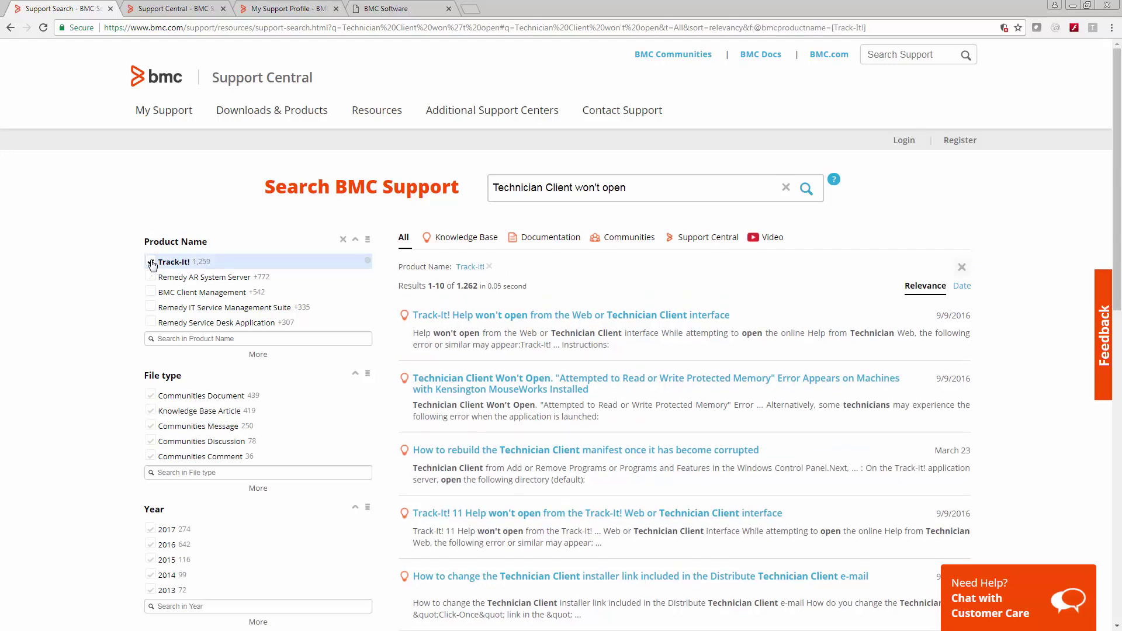
pyautogui.click(151, 431)
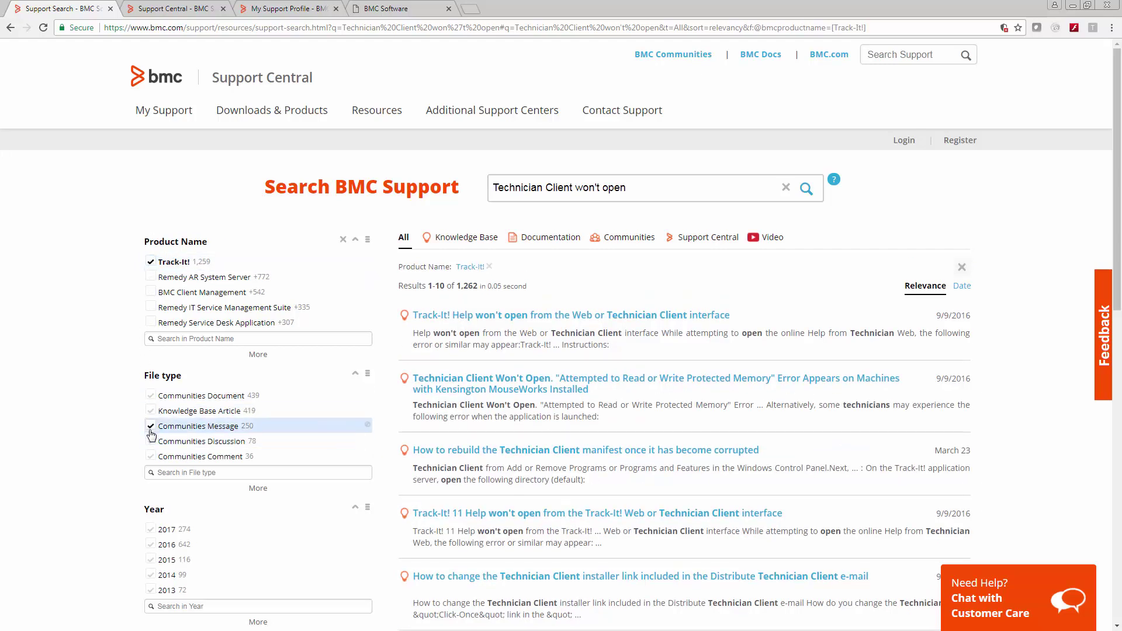
pyautogui.click(151, 412)
pyautogui.scroll(-1, 150, 420)
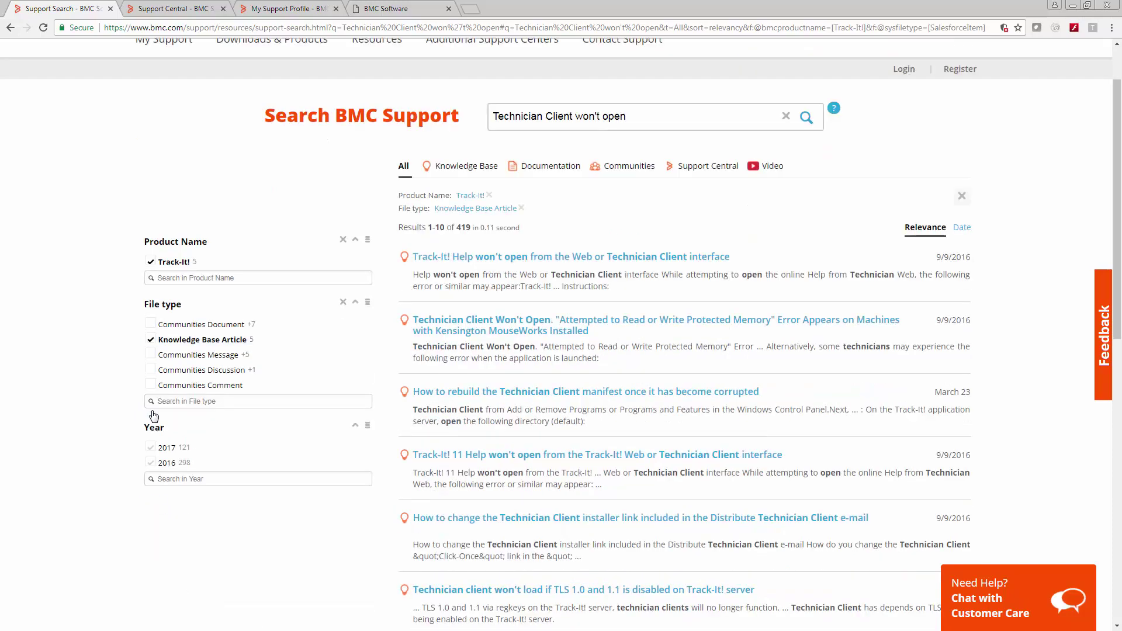
pyautogui.click(152, 448)
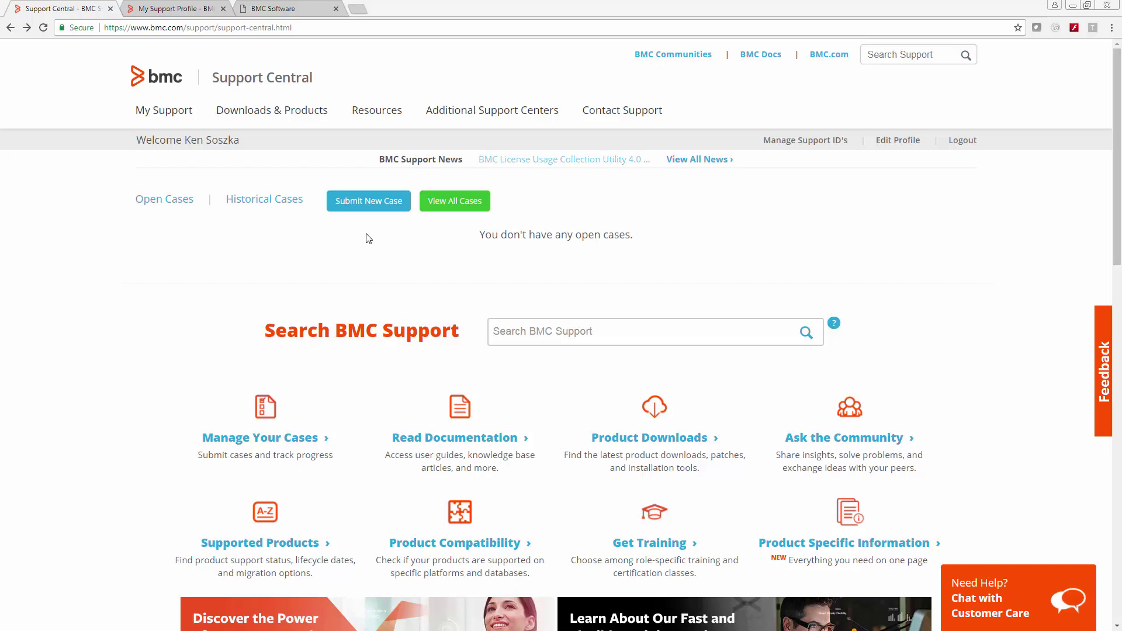
# Start a new case and visit the Product, Subject, Description and Contact Instructions fields, leaving them empty
pyautogui.click(372, 200)
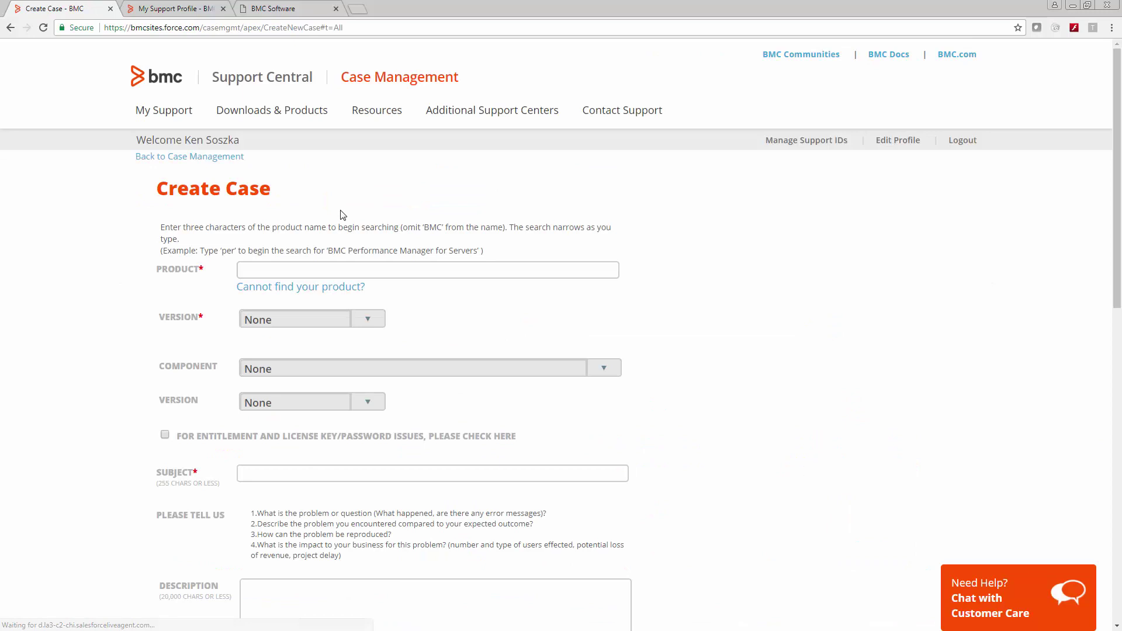
pyautogui.click(287, 267)
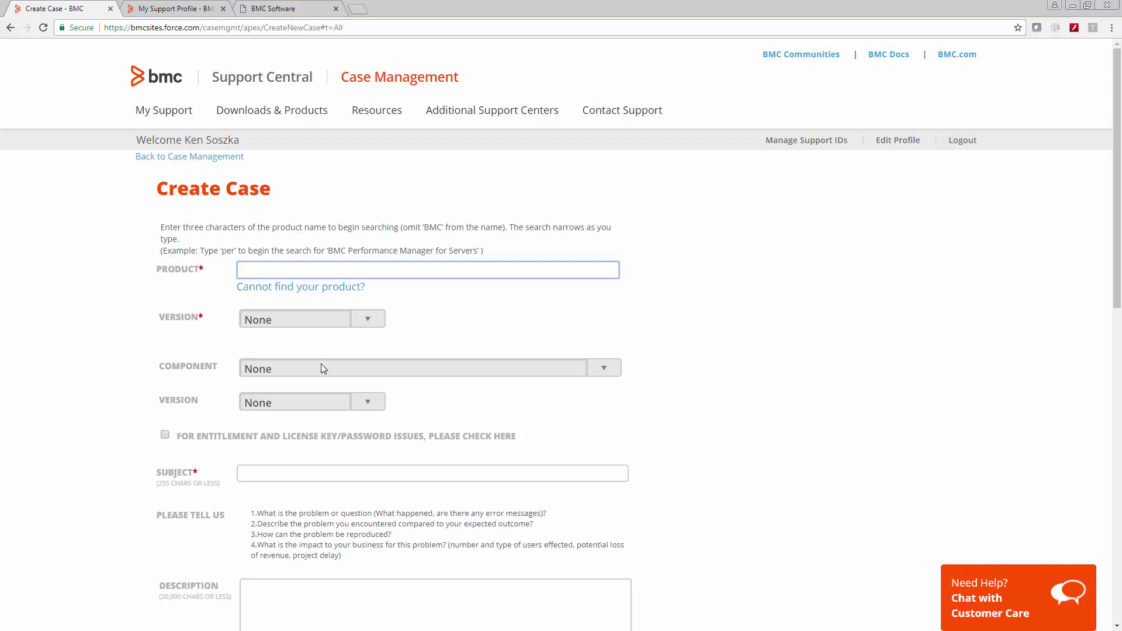
pyautogui.click(299, 471)
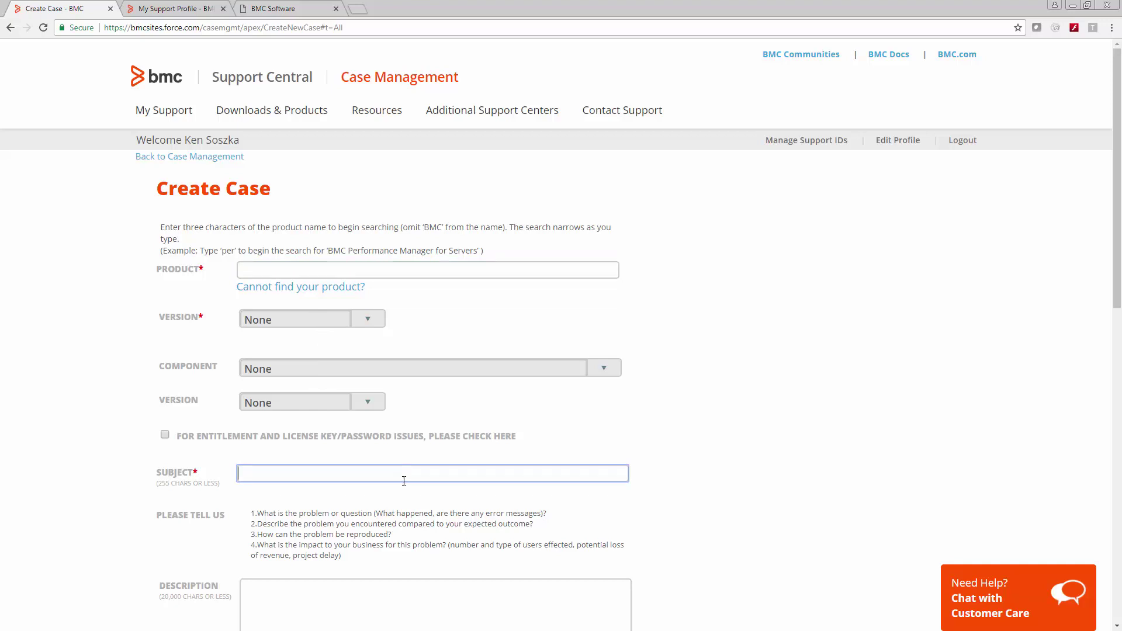
pyautogui.scroll(-6, 719, 463)
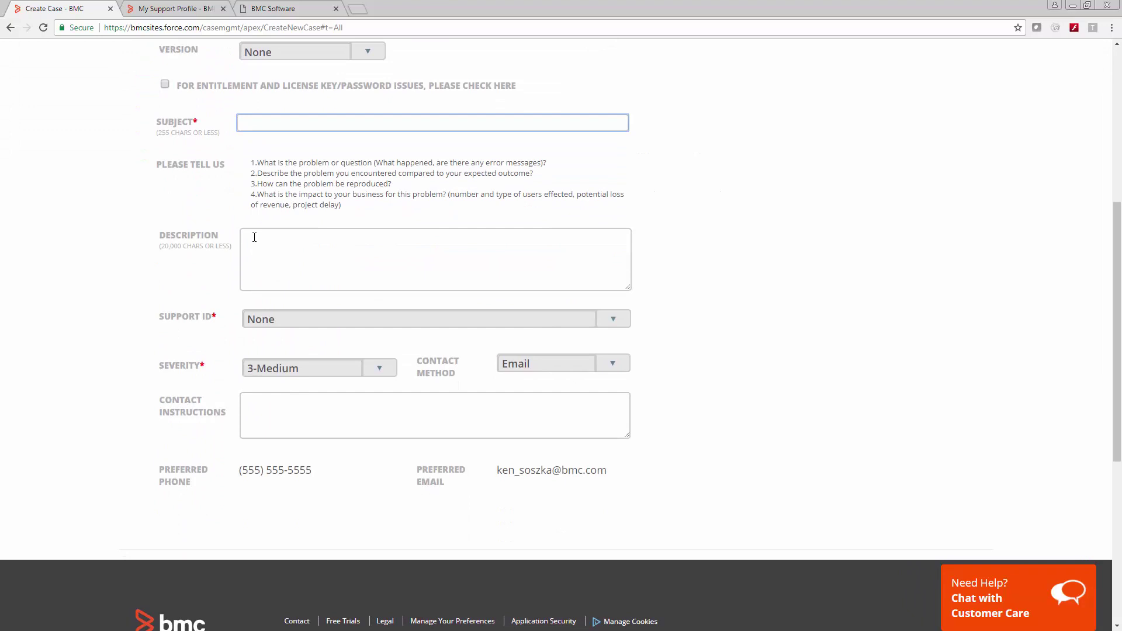
pyautogui.click(254, 237)
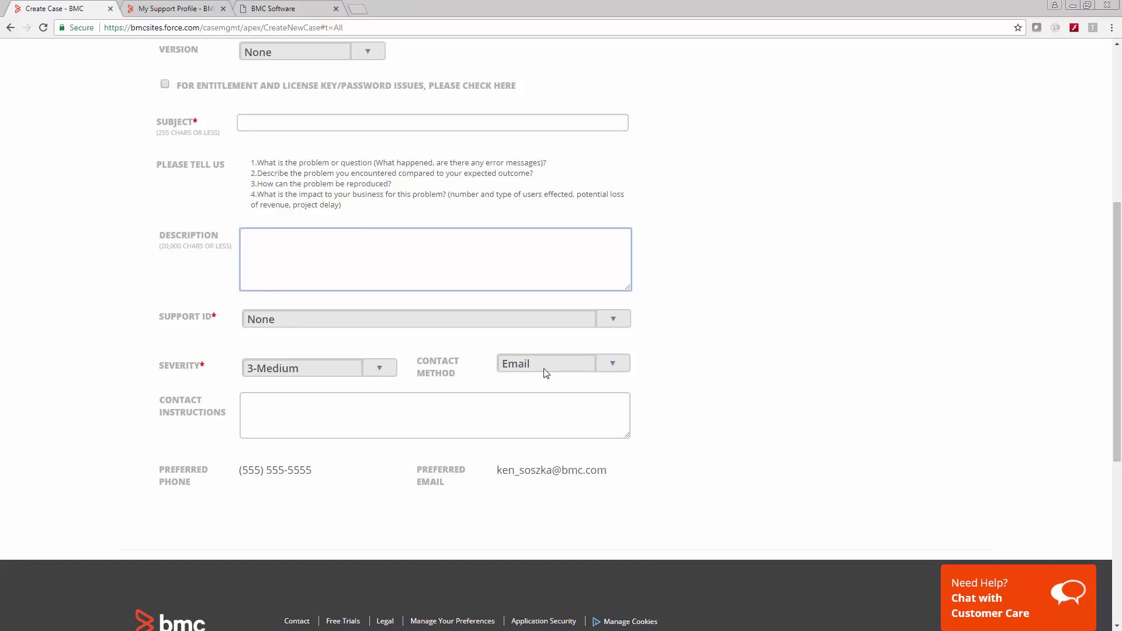
pyautogui.click(421, 427)
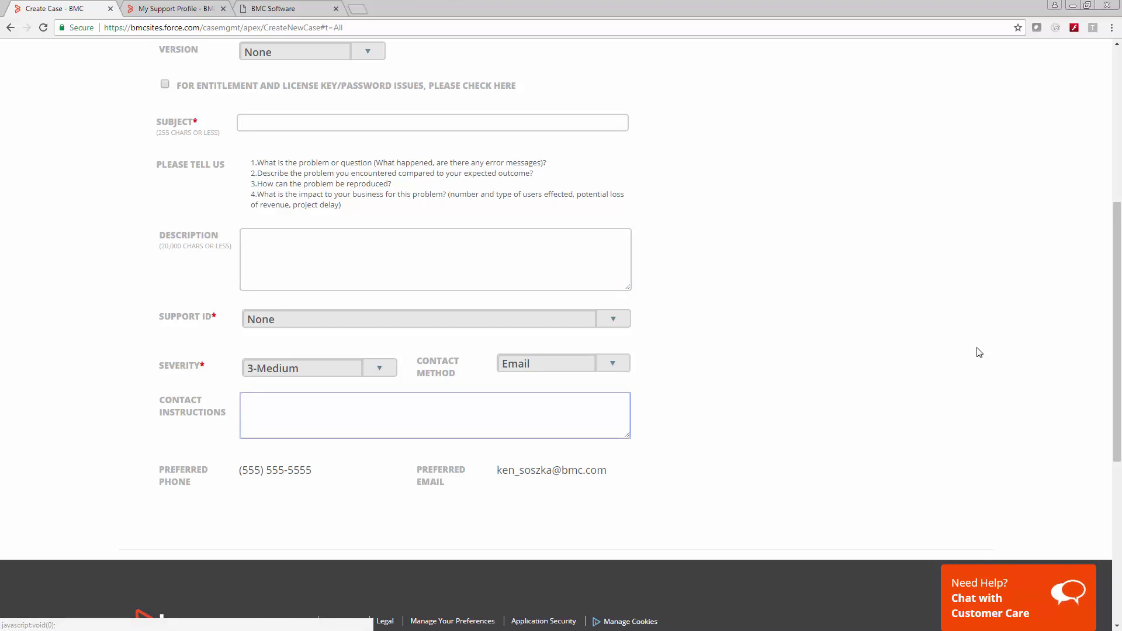
pyautogui.scroll(6, 978, 351)
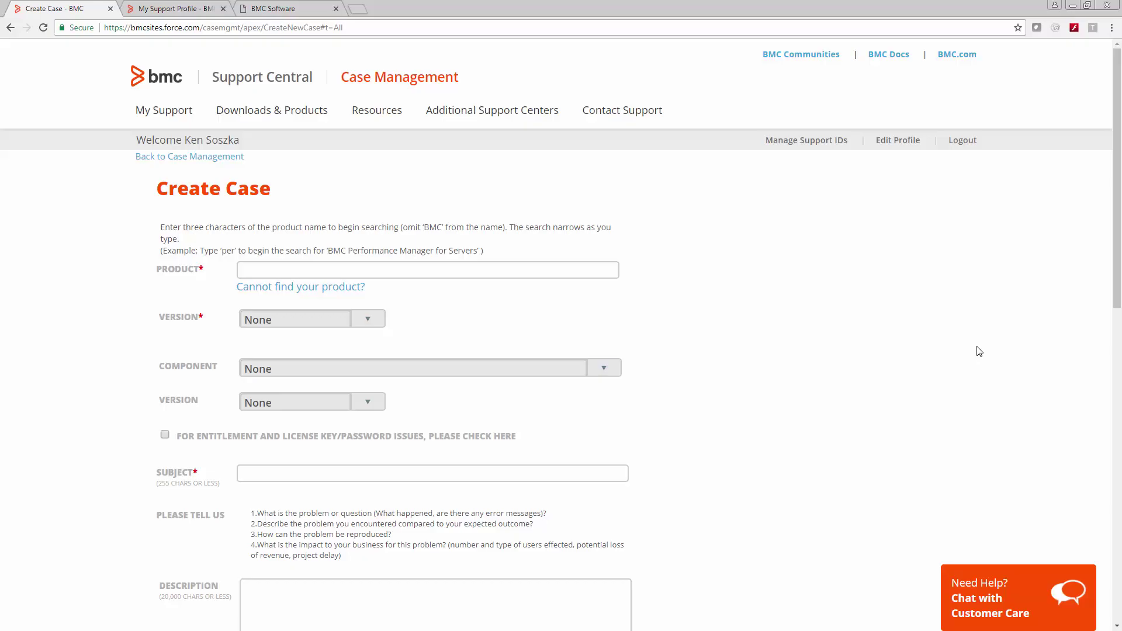